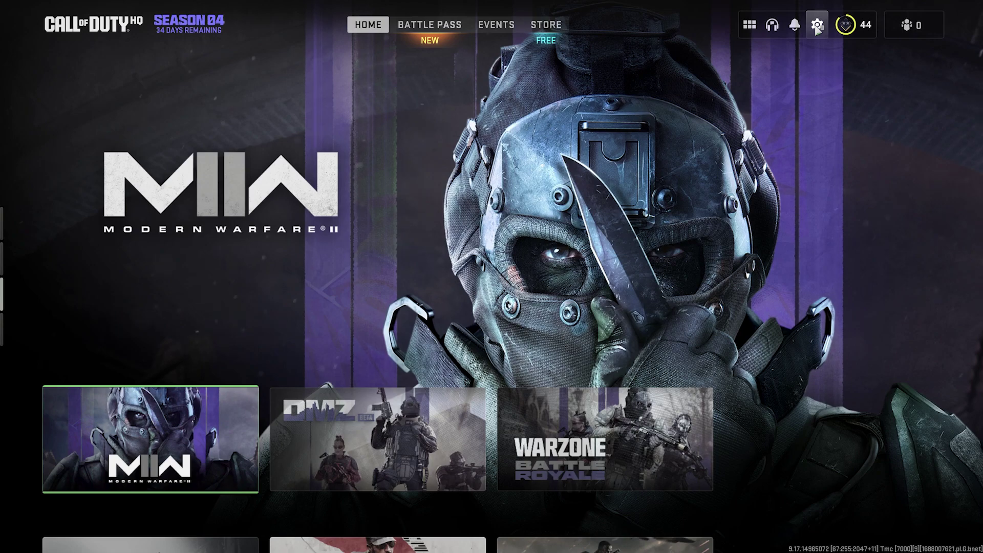
Reset graphics quality for performance, apply the Minimum preset, and save the settings
click(816, 26)
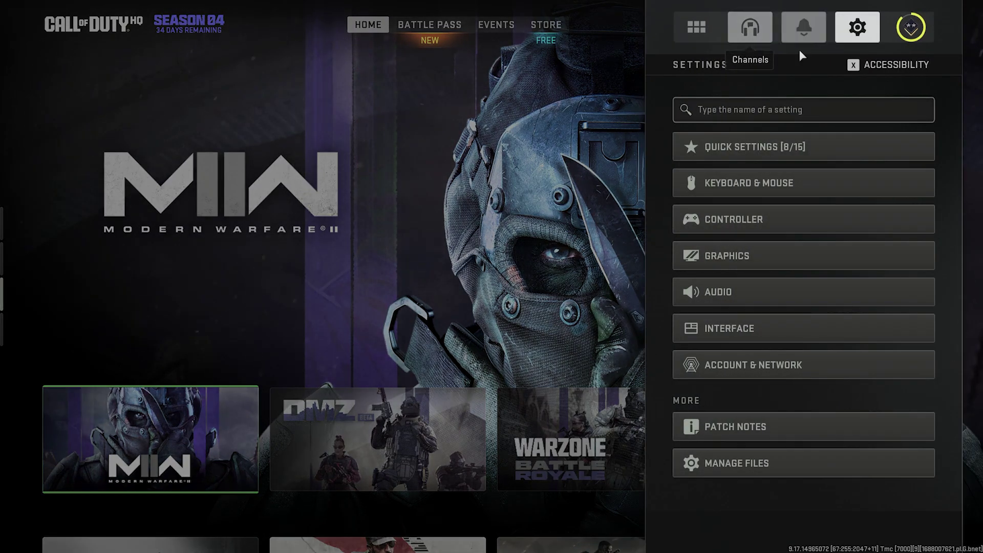
click(743, 258)
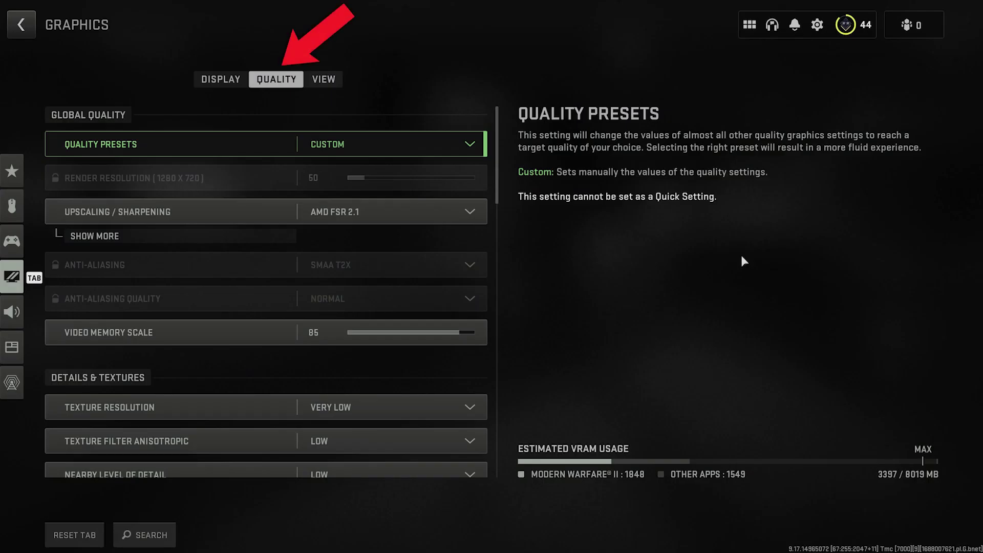
click(65, 532)
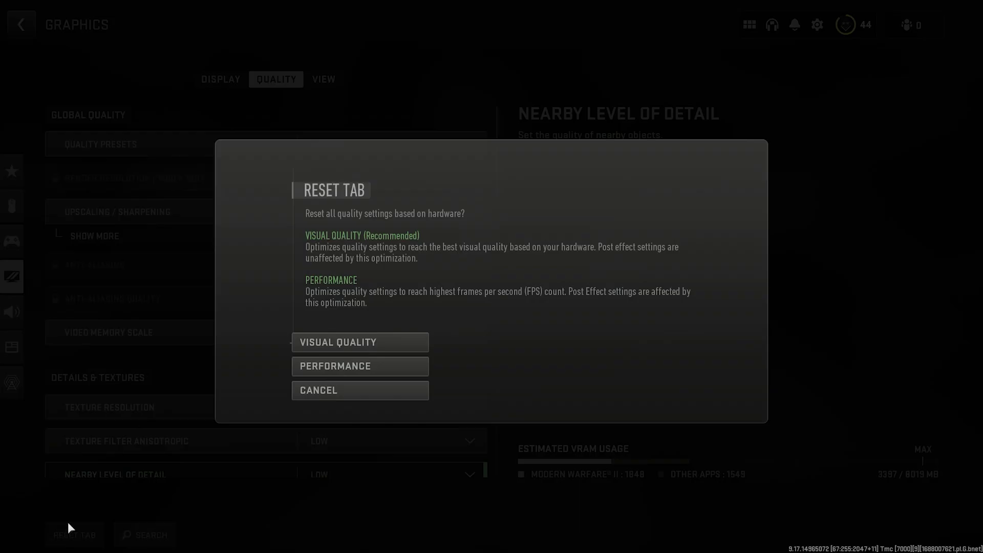
click(386, 364)
click(417, 143)
click(400, 242)
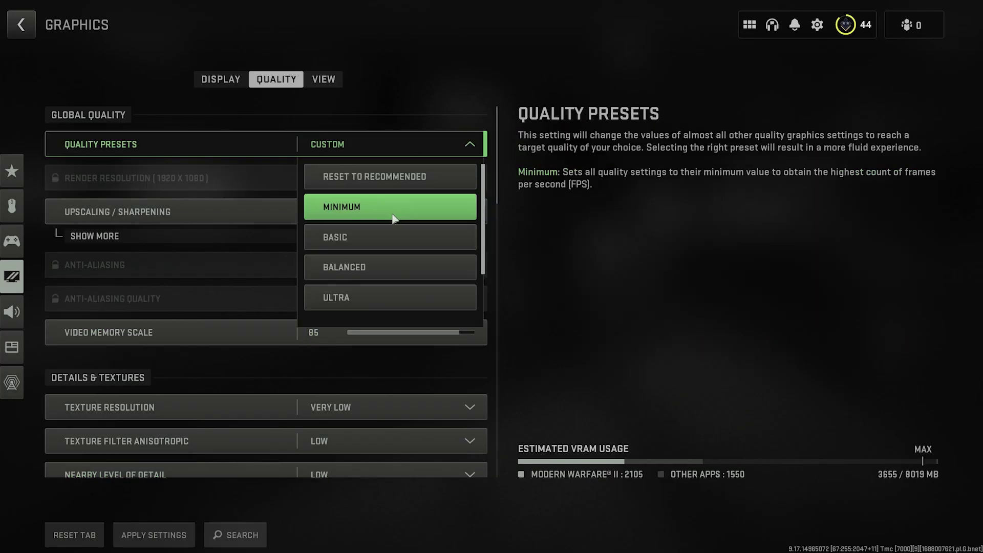
click(190, 523)
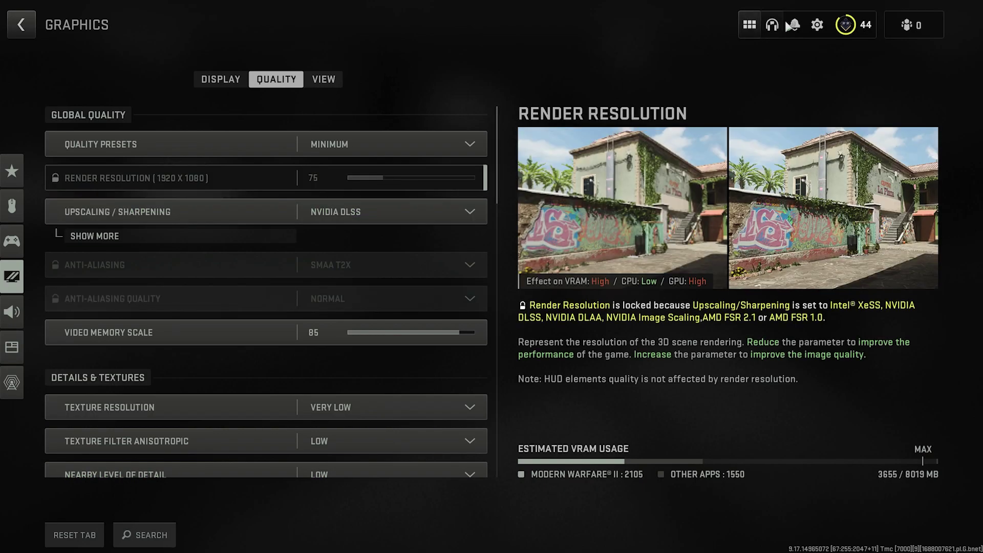
Turn on the FPS Counter under Interface telemetry
click(818, 24)
click(753, 332)
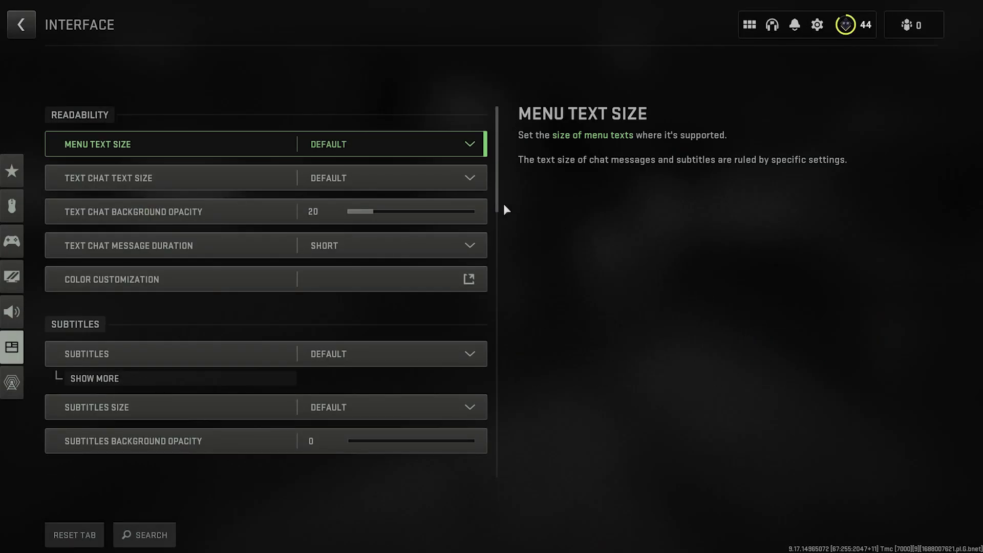
drag(500, 203, 516, 418)
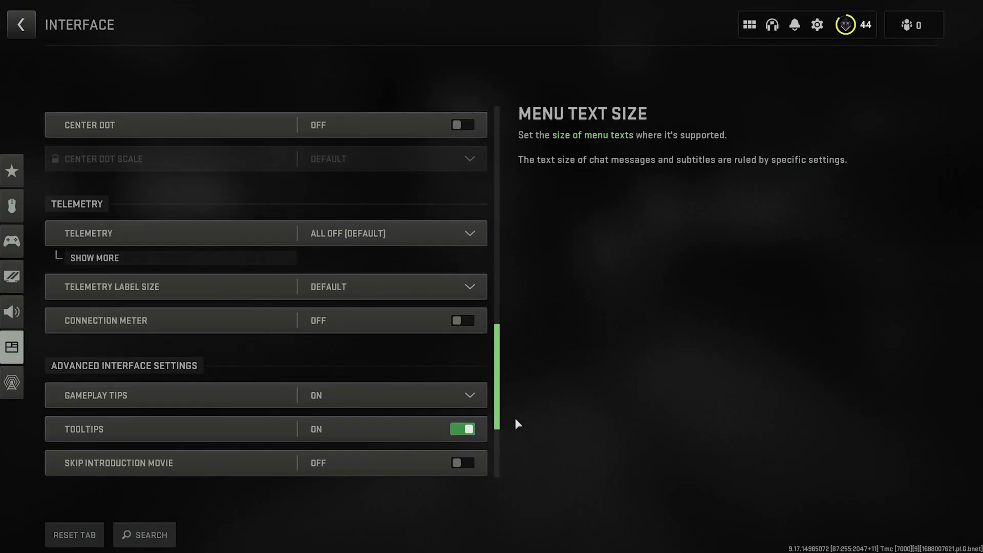
click(280, 261)
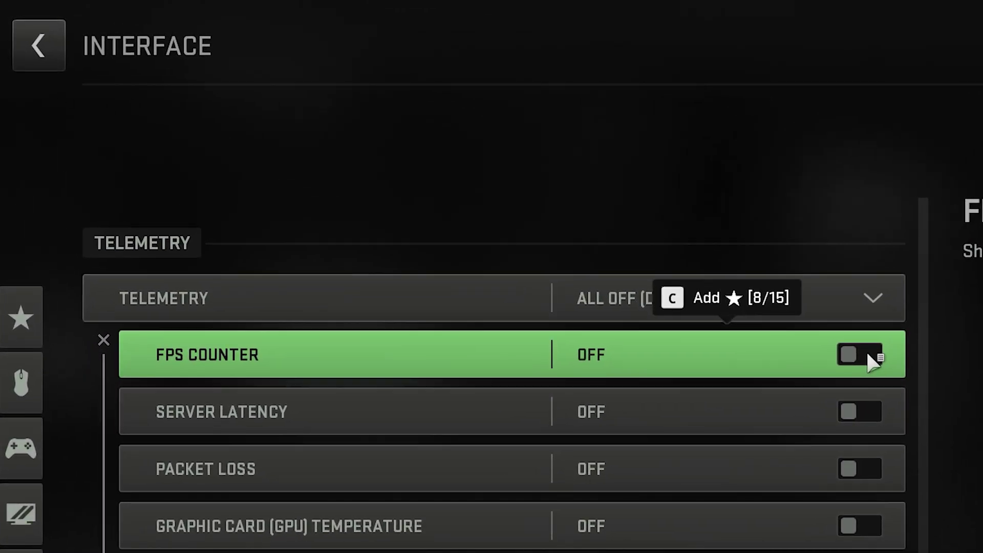
click(470, 190)
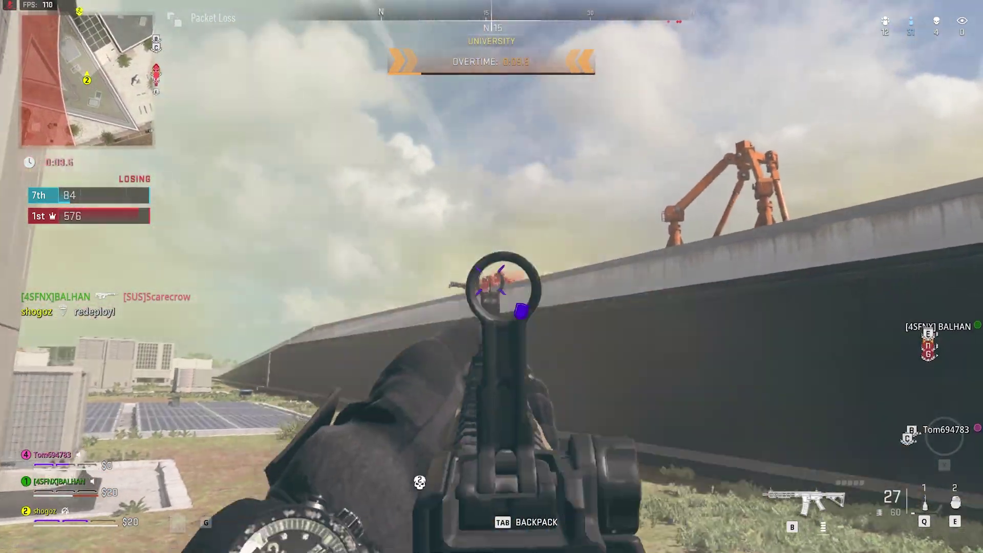
Fire at an enemy during a brief match
click(492, 276)
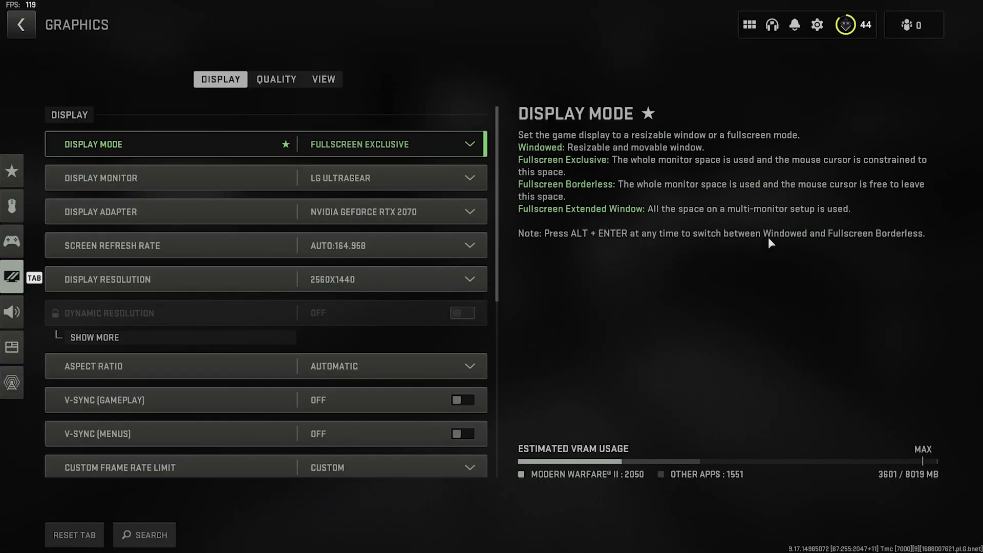
Widen the Field of View slider from 80 to 100 on the View tab
click(336, 79)
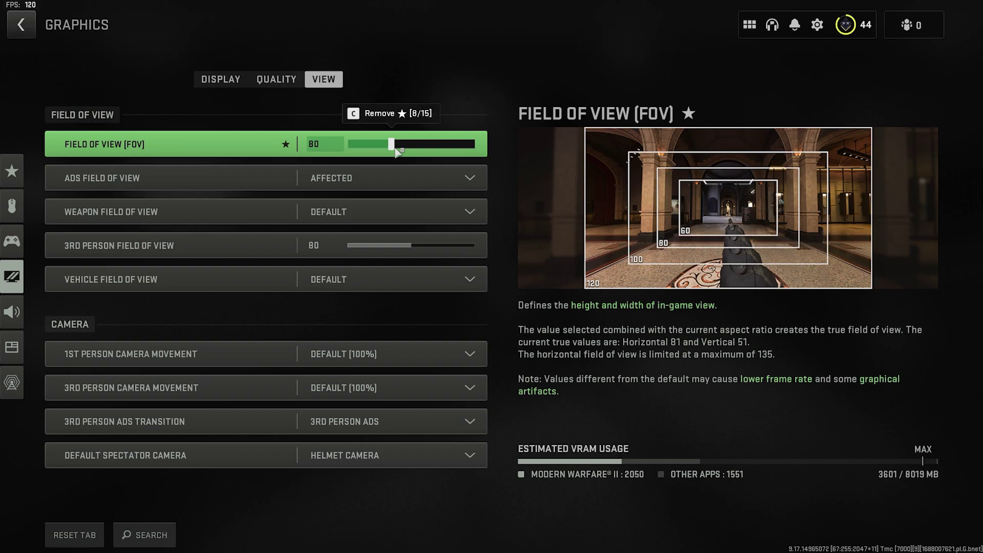
drag(392, 145, 433, 151)
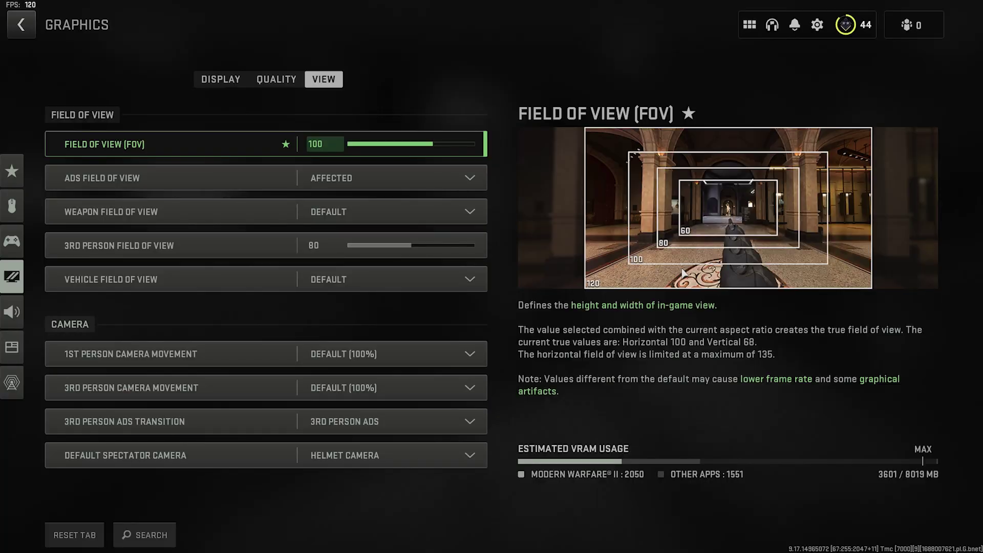
Switch Display Mode from Fullscreen Exclusive to Fullscreen Borderless
click(221, 79)
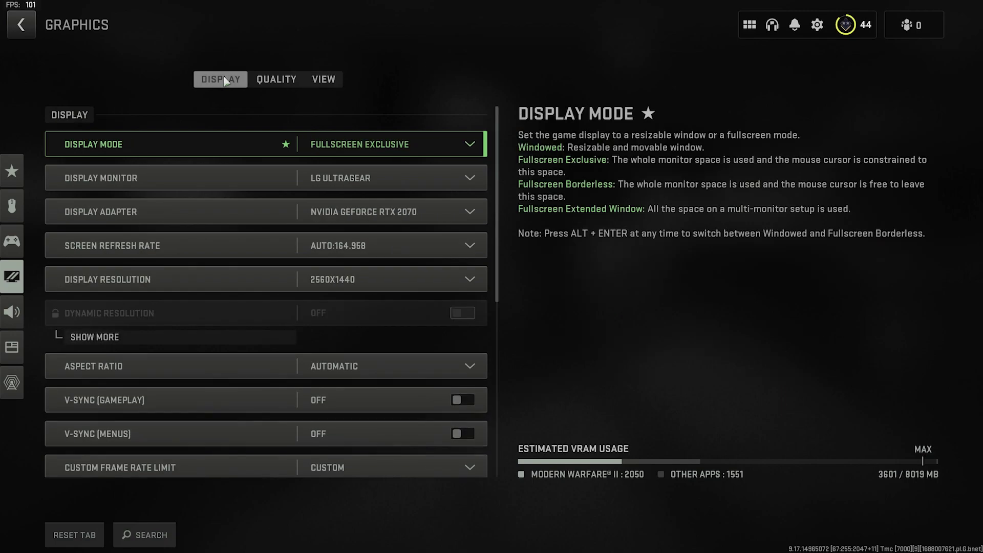
click(401, 151)
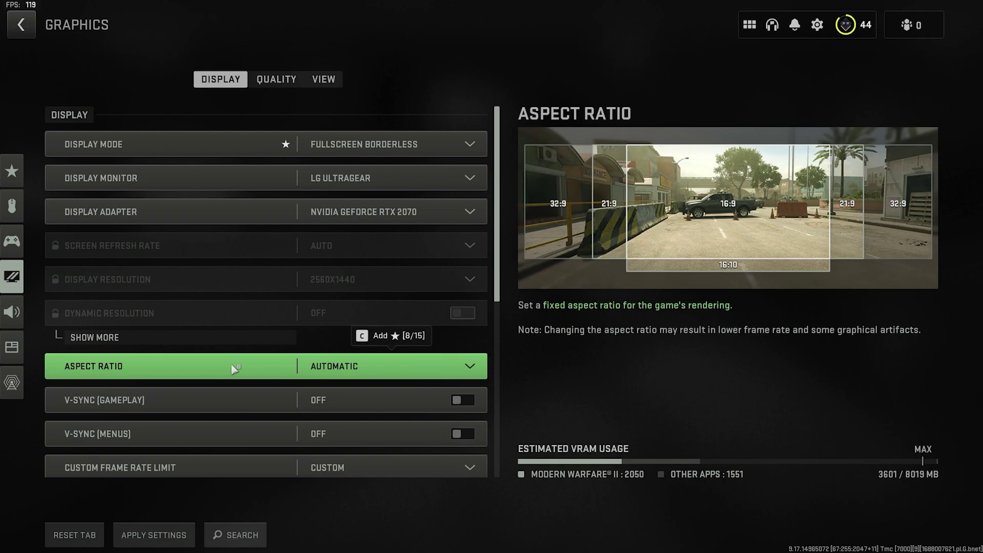
Keep the Custom frame rate limit and reveal its 250 gameplay, 120 menu, 30 out-of-focus caps
scroll(485, 397, down, 5)
click(390, 233)
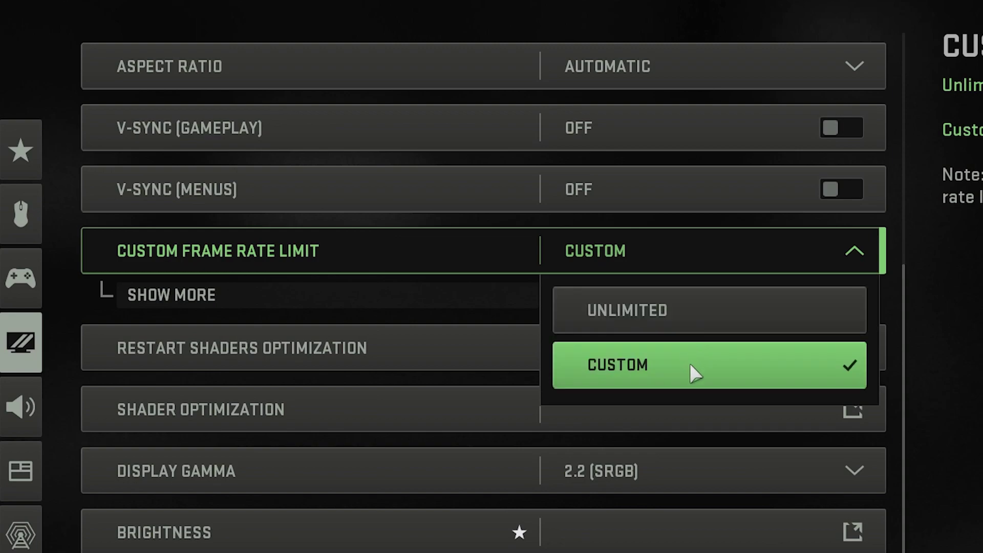
click(699, 376)
click(428, 301)
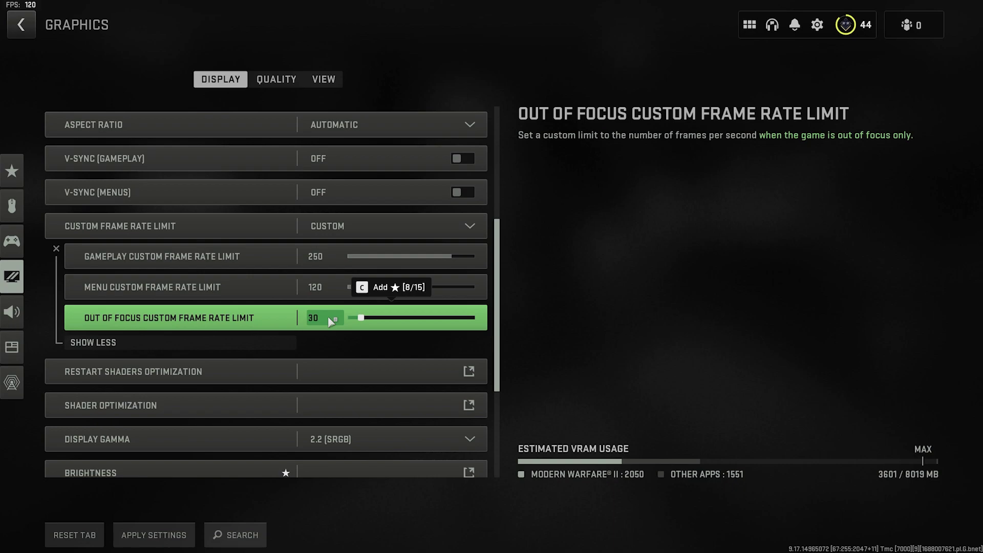
Set Custom Frame Rate Limit to Unlimited and restart shader optimization
click(178, 340)
click(357, 235)
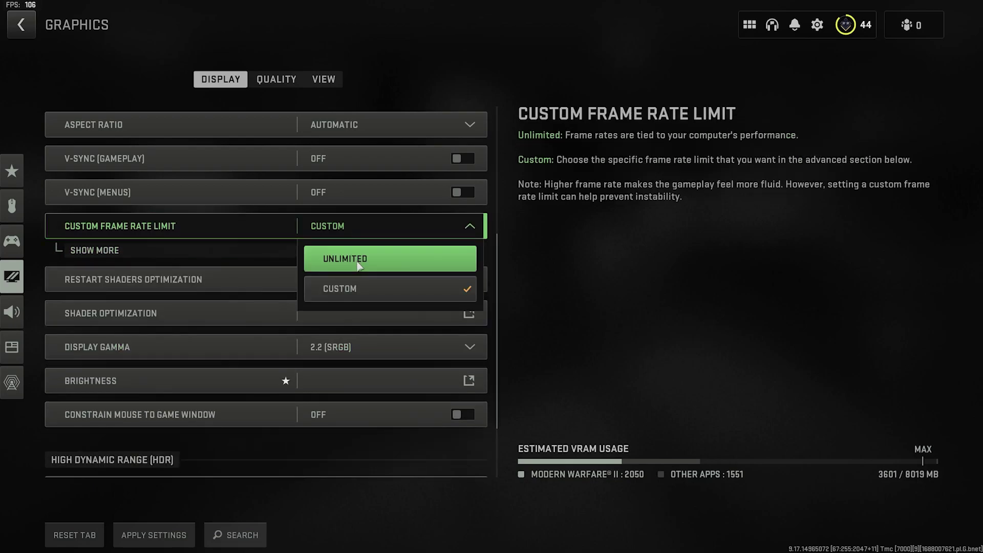
click(358, 262)
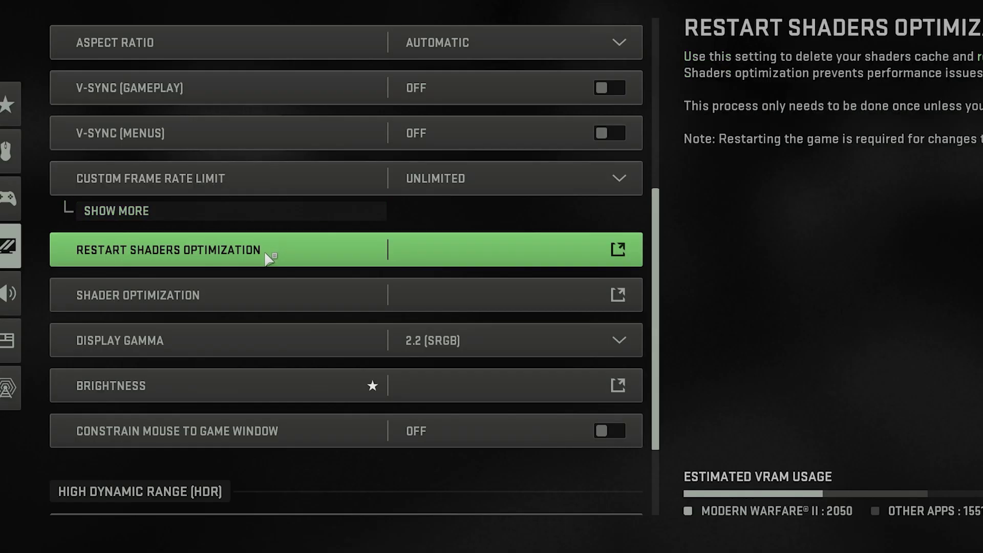
click(267, 256)
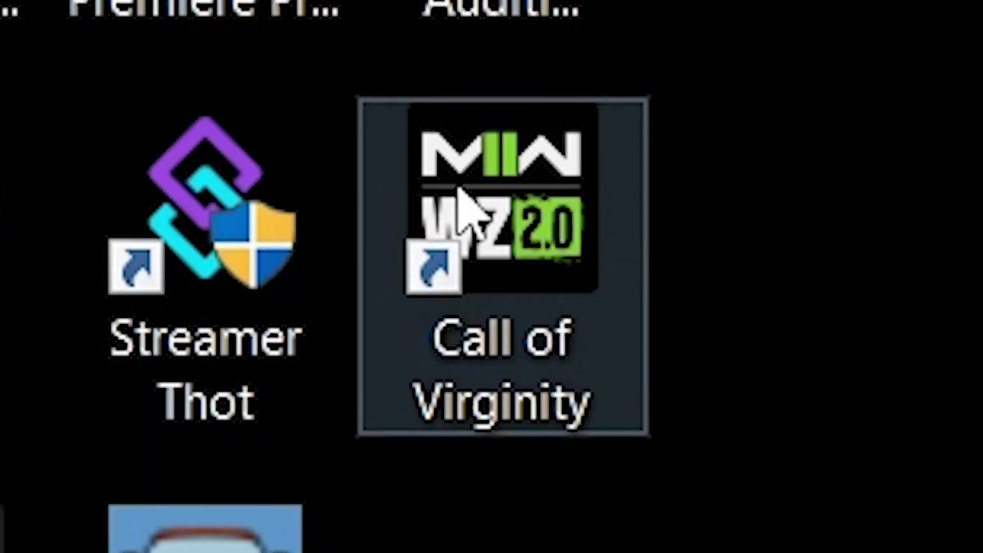
Relaunch the game from the Call of Duty desktop shortcut
double_click(465, 199)
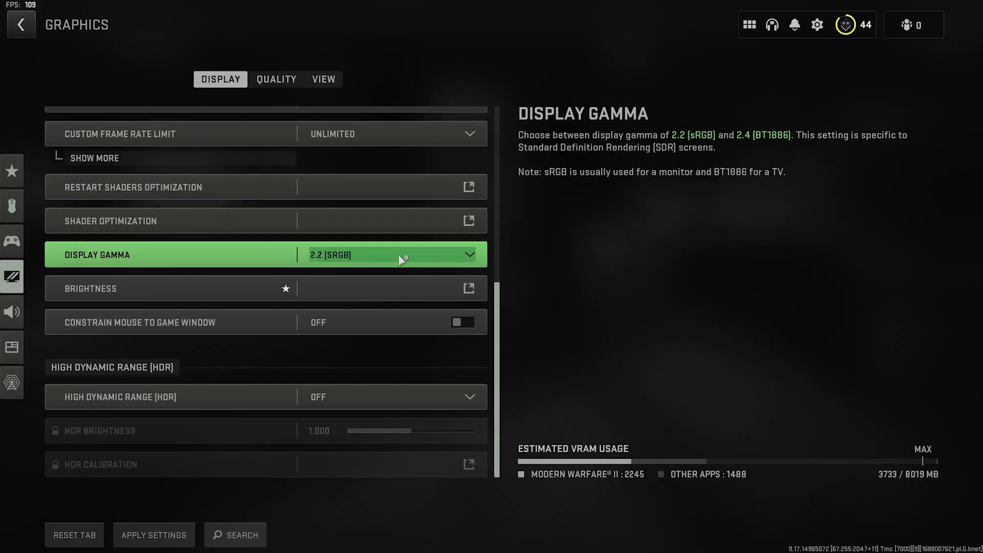
Keep Display Gamma at 2.2 (sRGB) and raise Brightness from 50 to 60
click(389, 255)
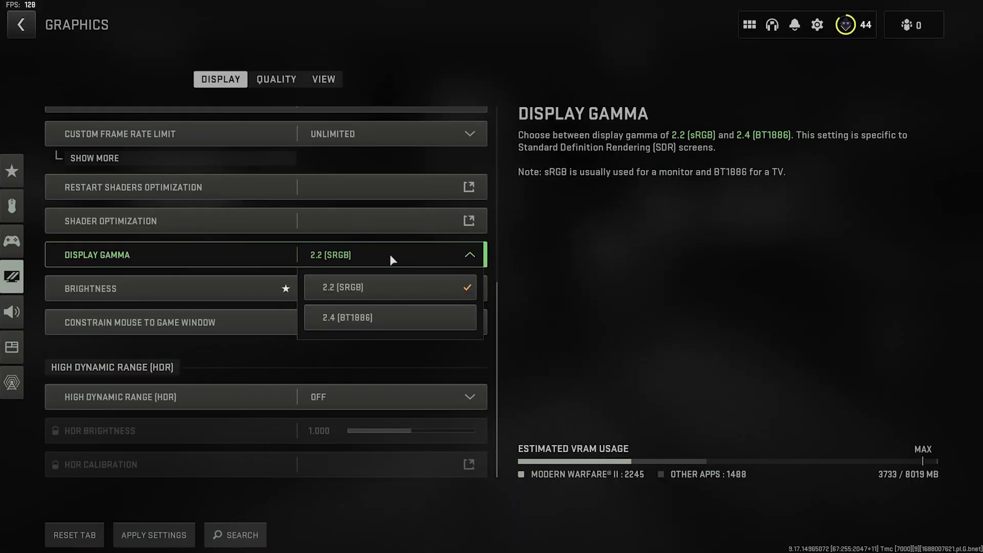
click(384, 288)
click(163, 299)
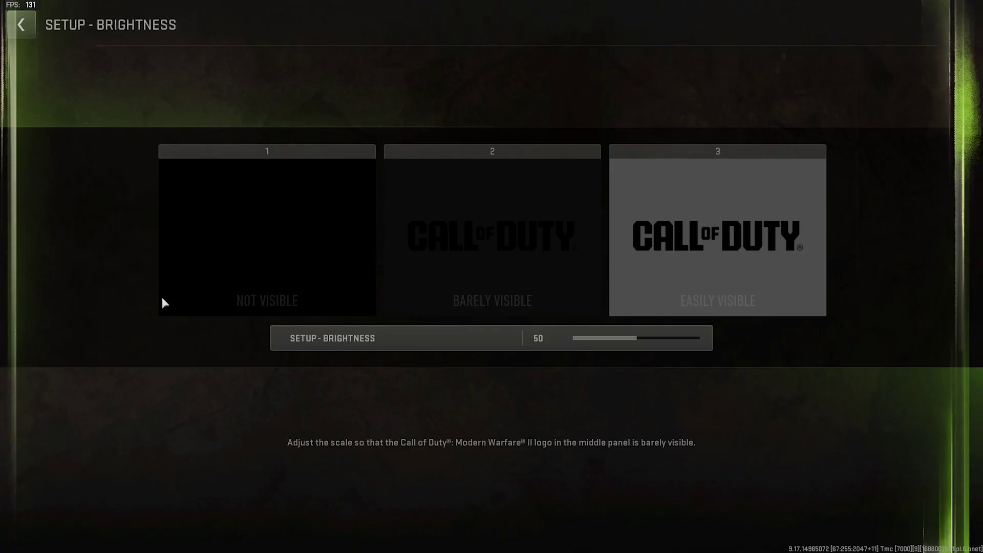
click(639, 340)
drag(640, 342, 651, 343)
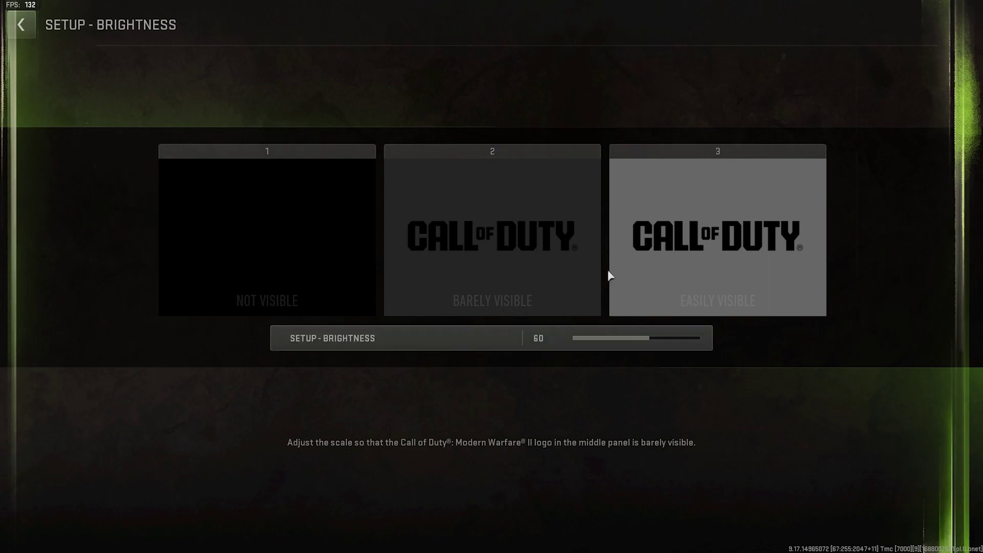
Reset the Quality settings for performance and choose the Minimum preset again
click(23, 25)
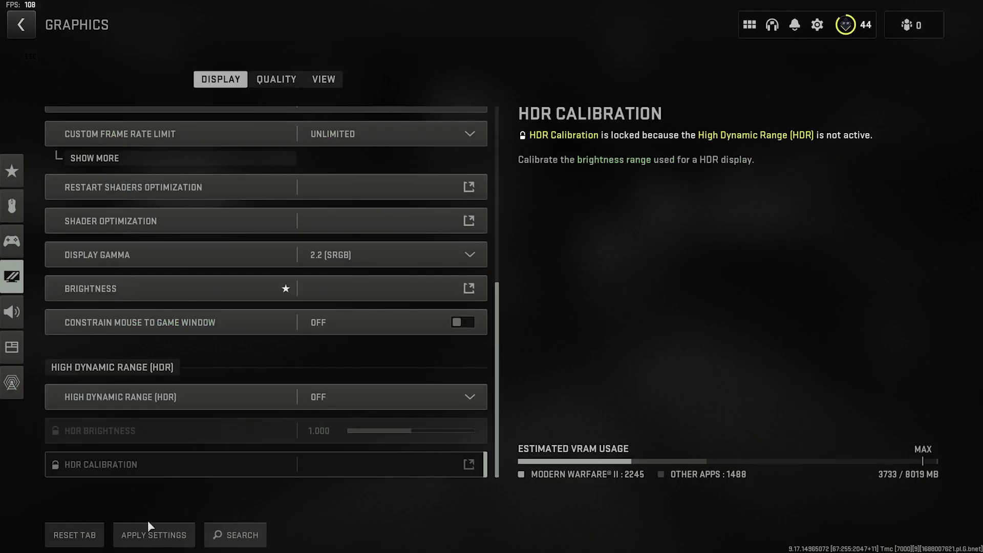
click(276, 79)
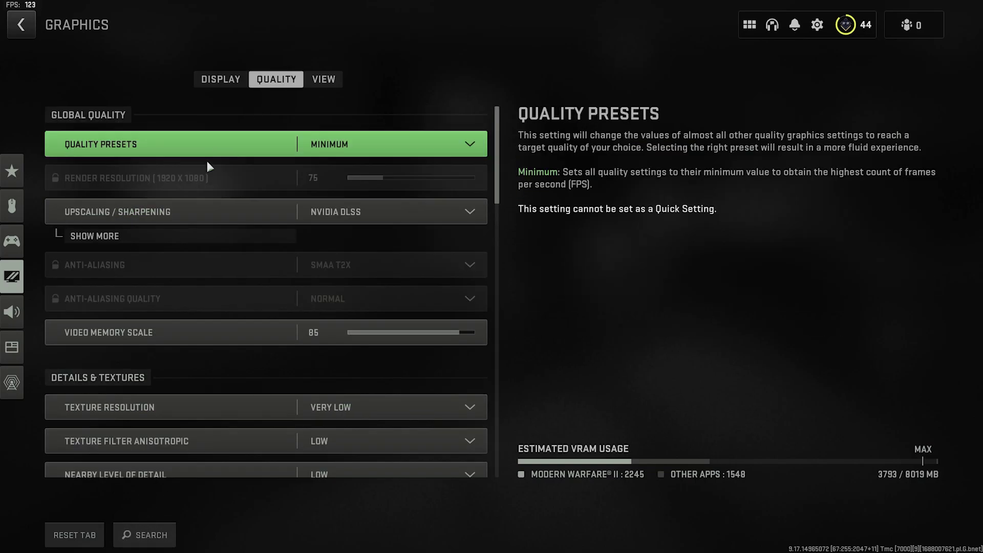
click(85, 533)
click(347, 377)
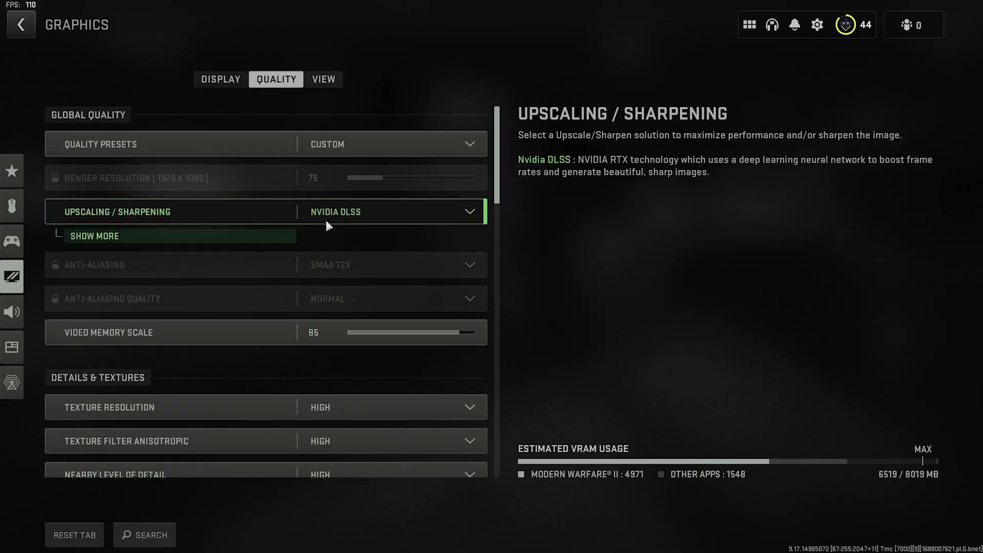
click(362, 146)
click(379, 208)
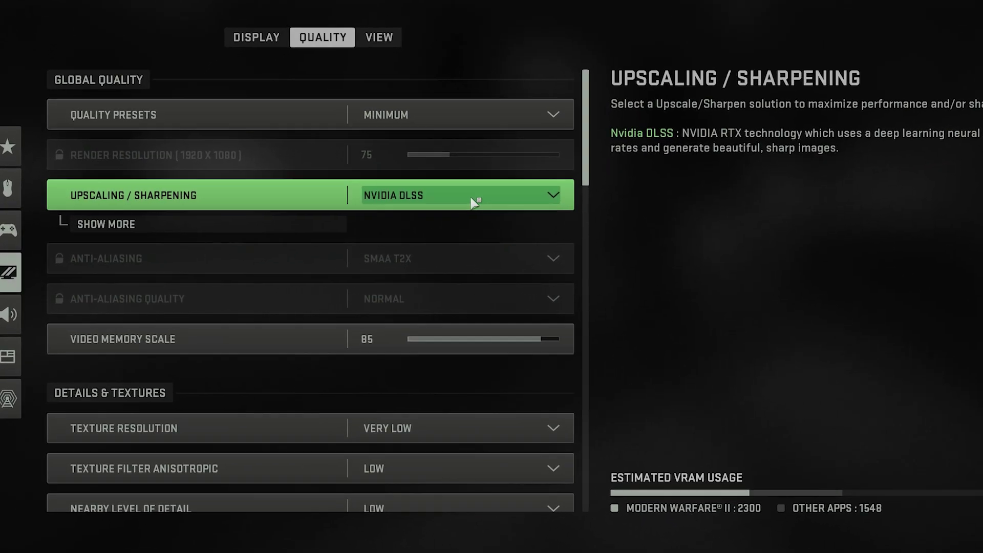
Switch upscaling from NVIDIA DLSS to AMD FSR 2.1 and list the FSR presets
click(399, 214)
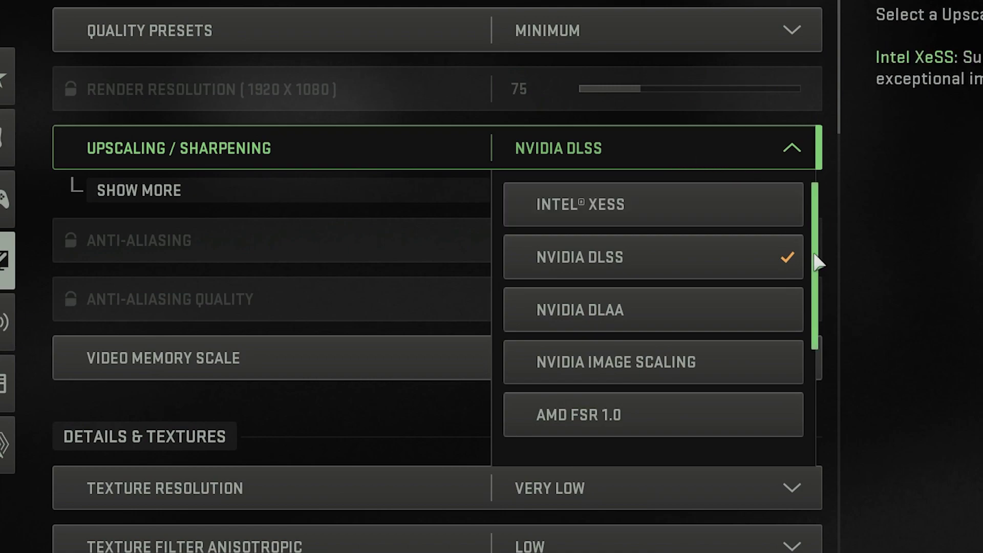
drag(814, 257, 822, 310)
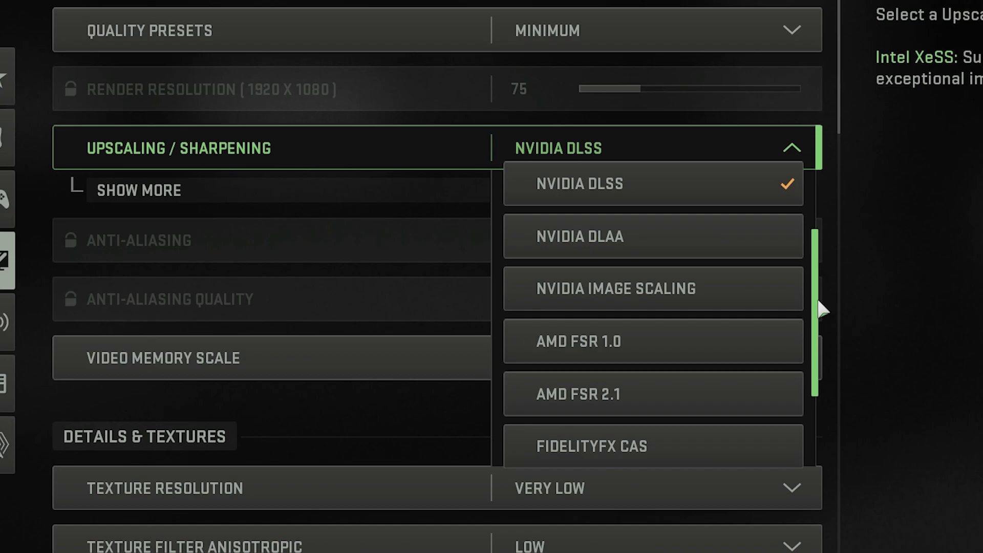
scroll(711, 169, up, 1)
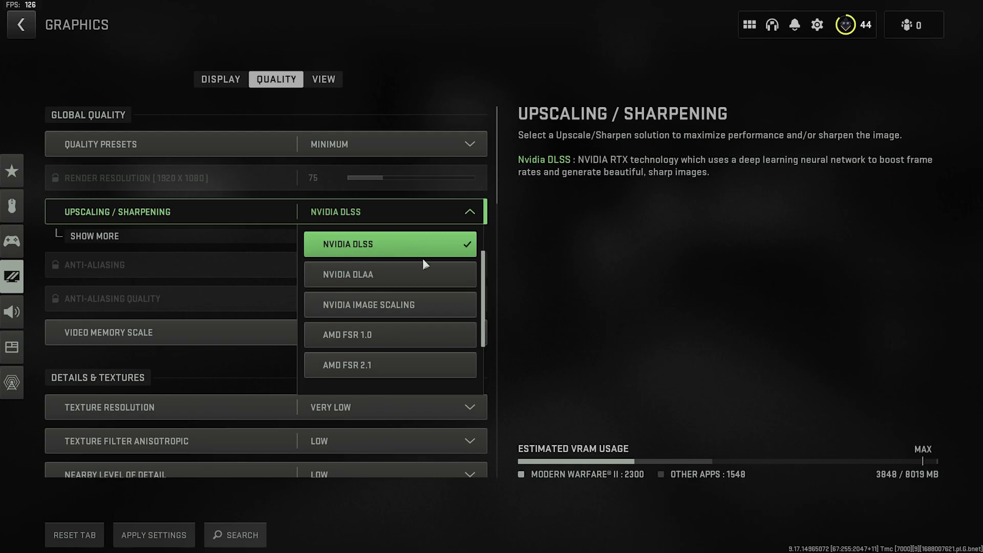
click(401, 364)
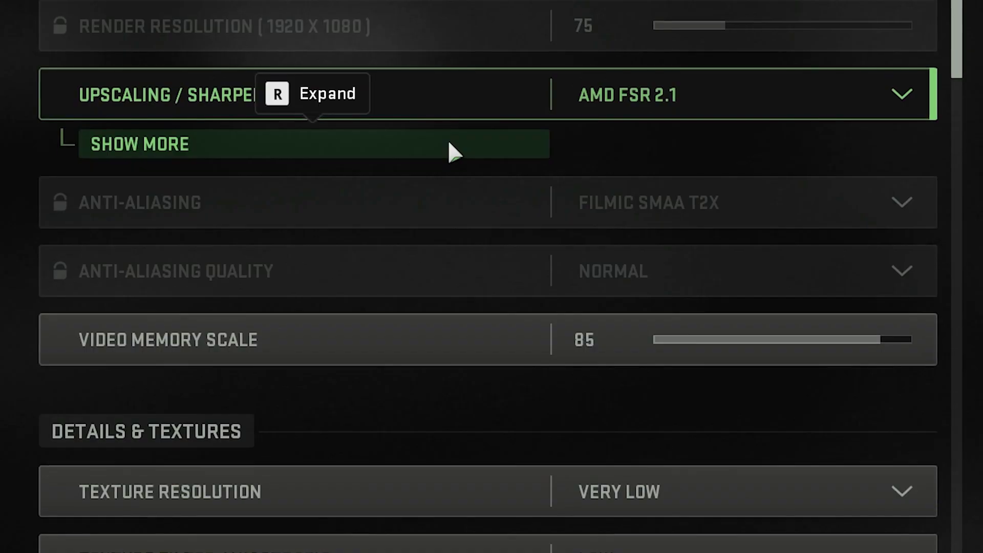
click(247, 238)
click(713, 169)
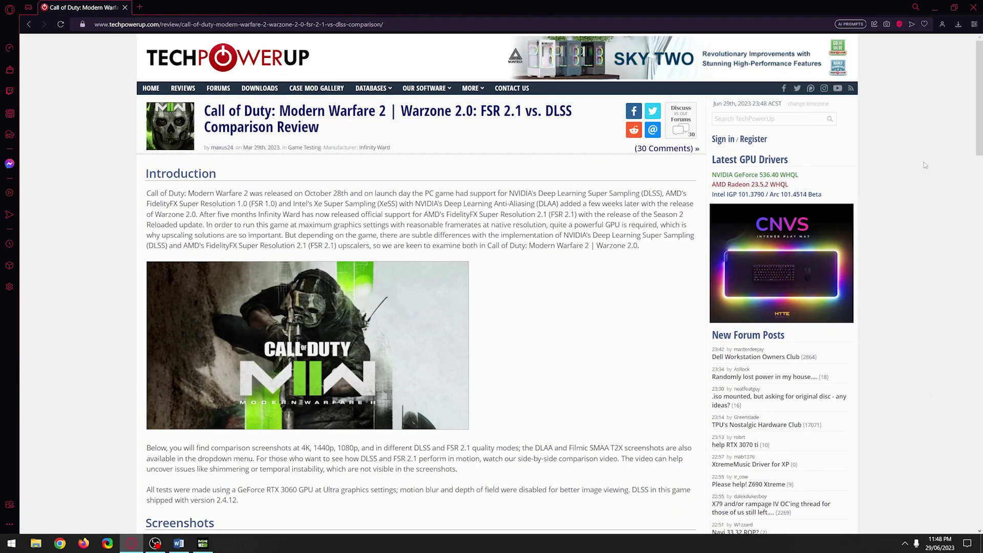
Enlarge the 1440p comparison and show DLSS Performance (105 FPS) against FSR 2.1 Performance
drag(979, 150, 979, 323)
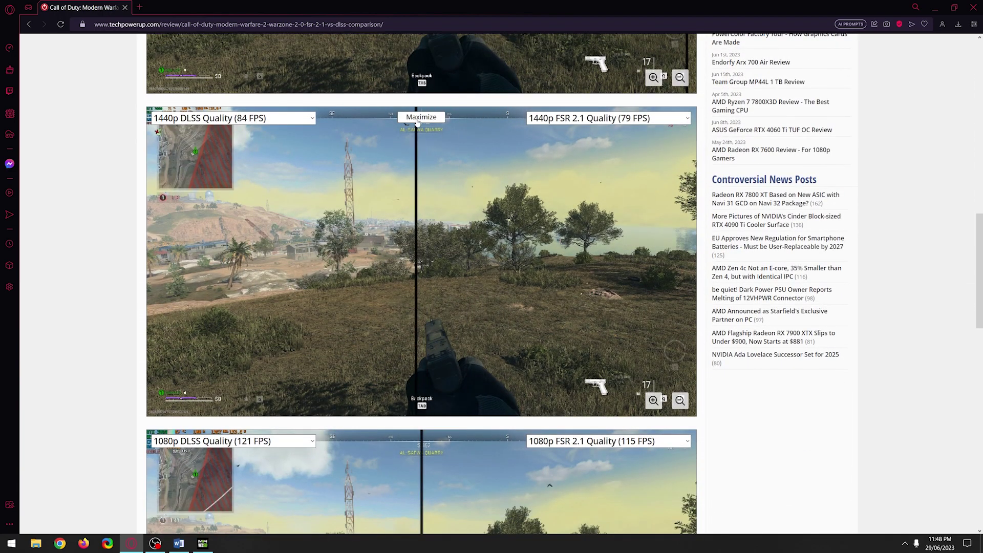
click(418, 120)
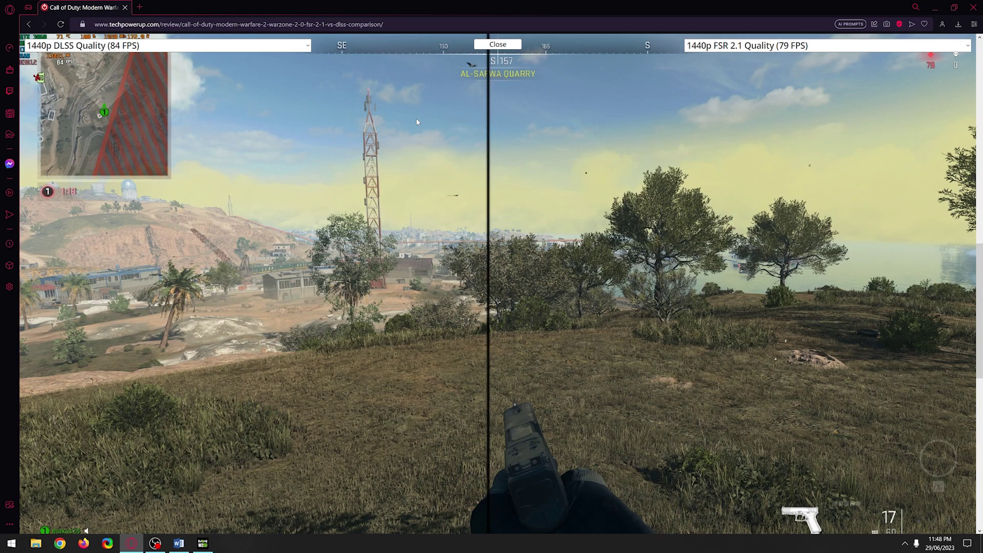
click(251, 46)
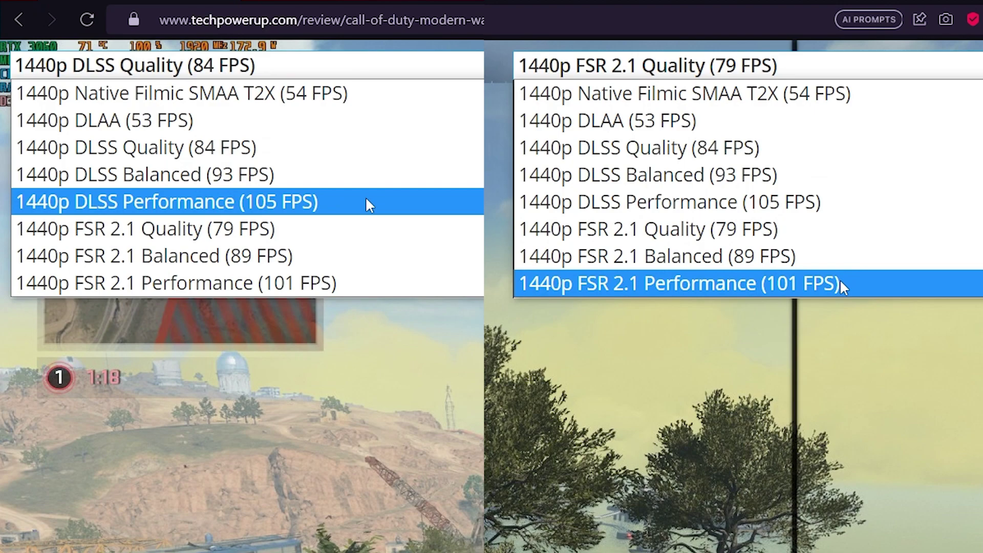
click(366, 201)
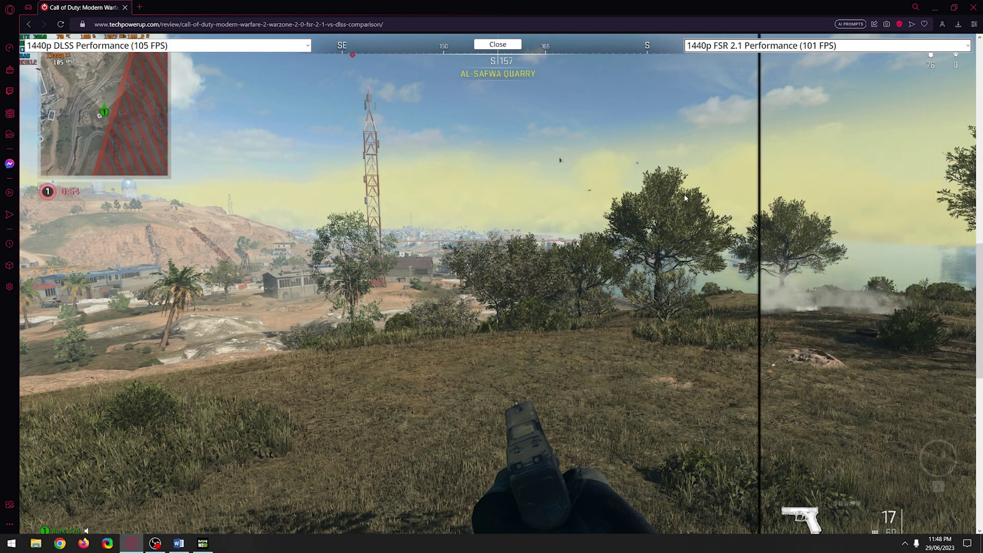
scroll(188, 259, up, 2)
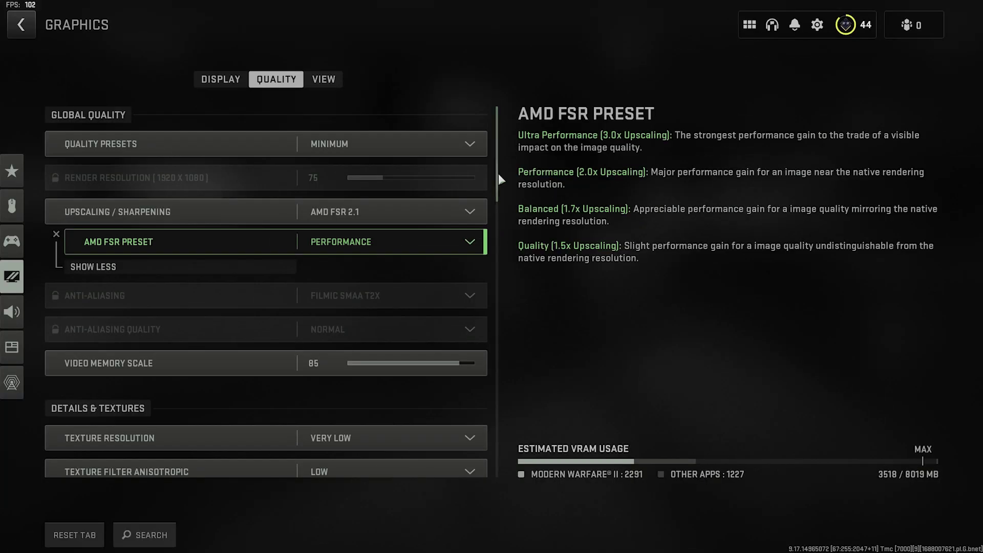
drag(499, 174, 504, 245)
Turn off Persistent Damage Layers and On-Demand Texture Streaming, confirming with Yes
click(463, 428)
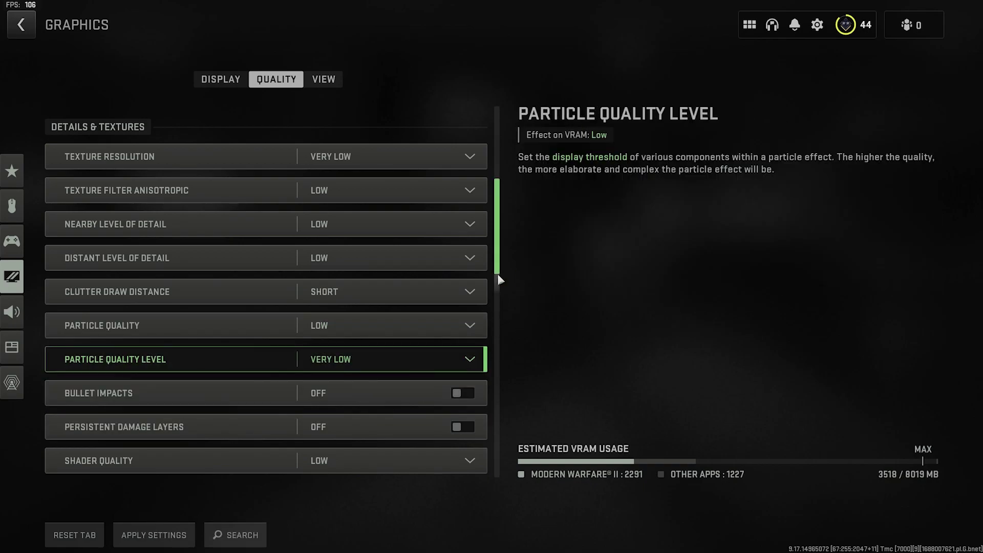
drag(501, 280, 500, 334)
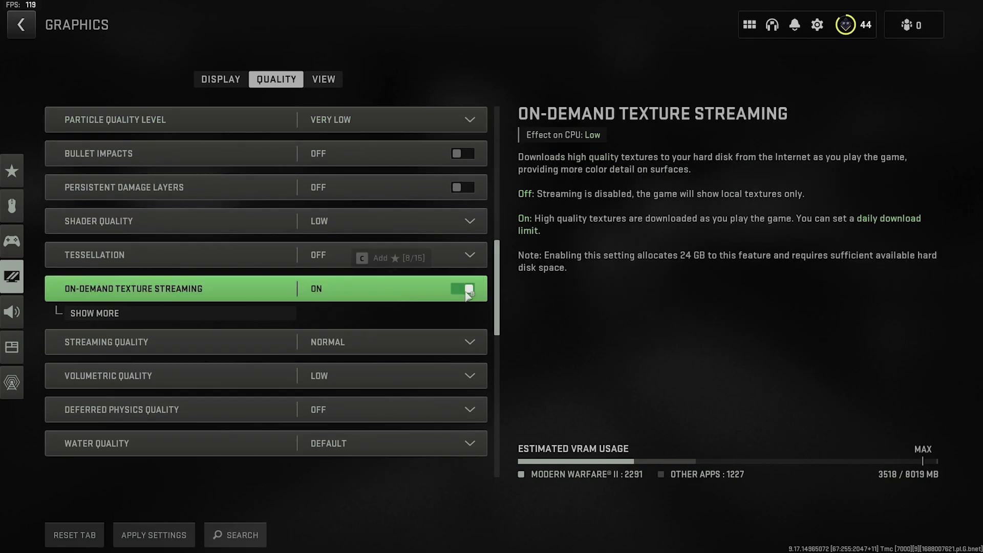
click(466, 290)
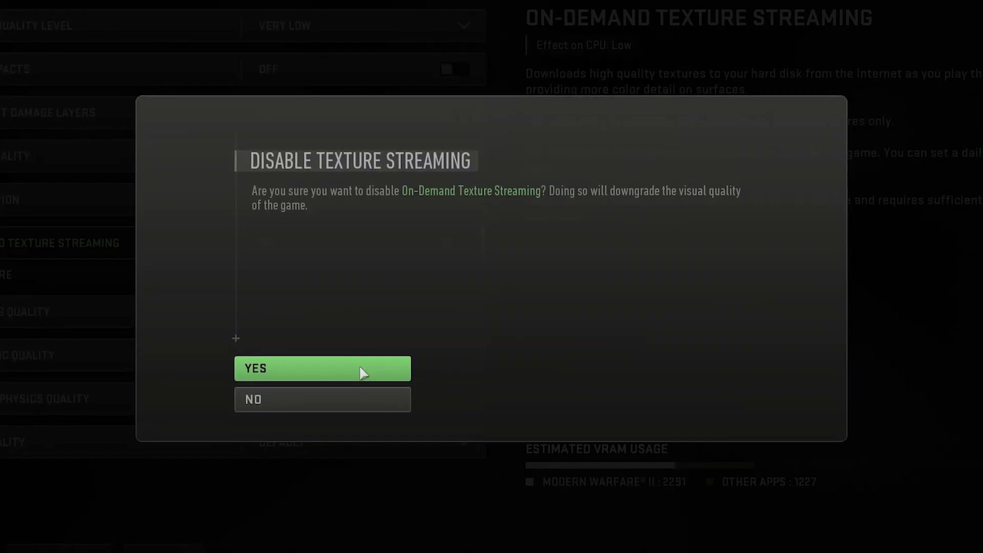
click(362, 372)
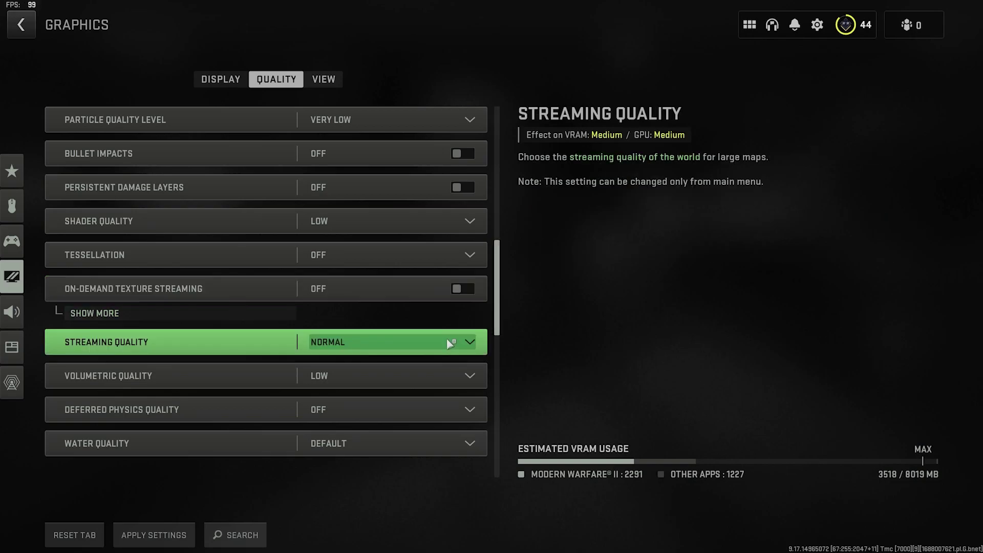
Set Streaming Quality to Low and Water Quality to Water Caustics
click(449, 342)
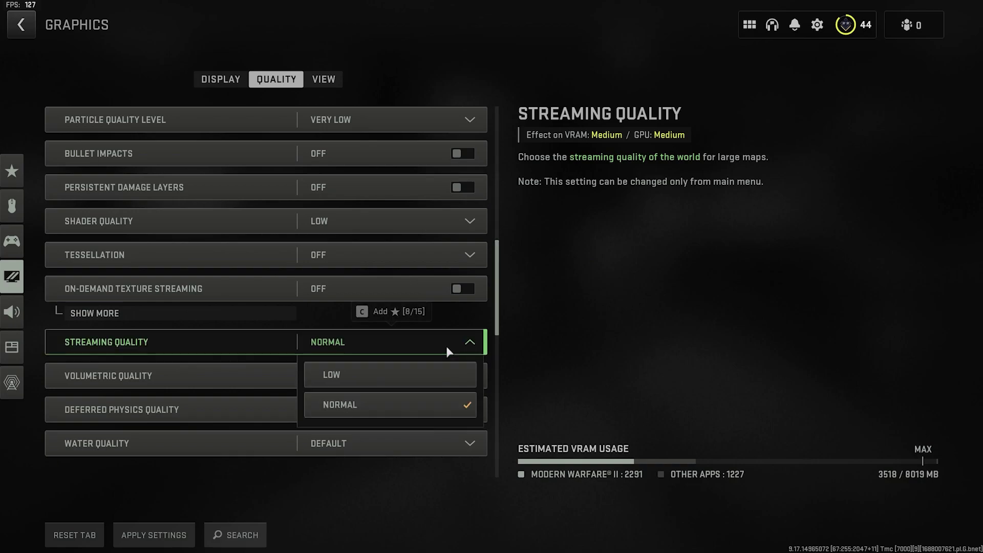
click(425, 377)
click(409, 442)
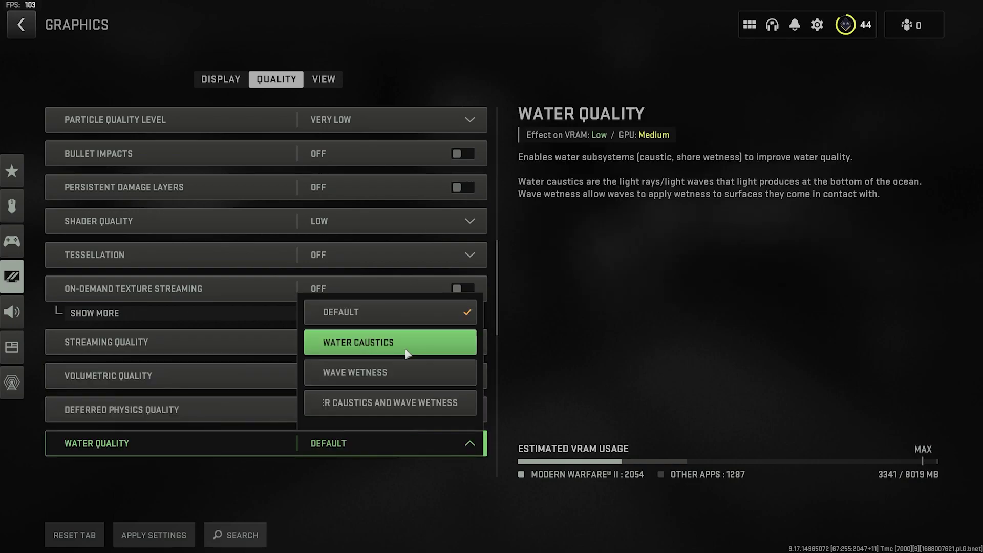
click(408, 350)
Set Spot Cache to Low and turn Weather Grid Volumes Off
drag(497, 271, 500, 373)
click(398, 255)
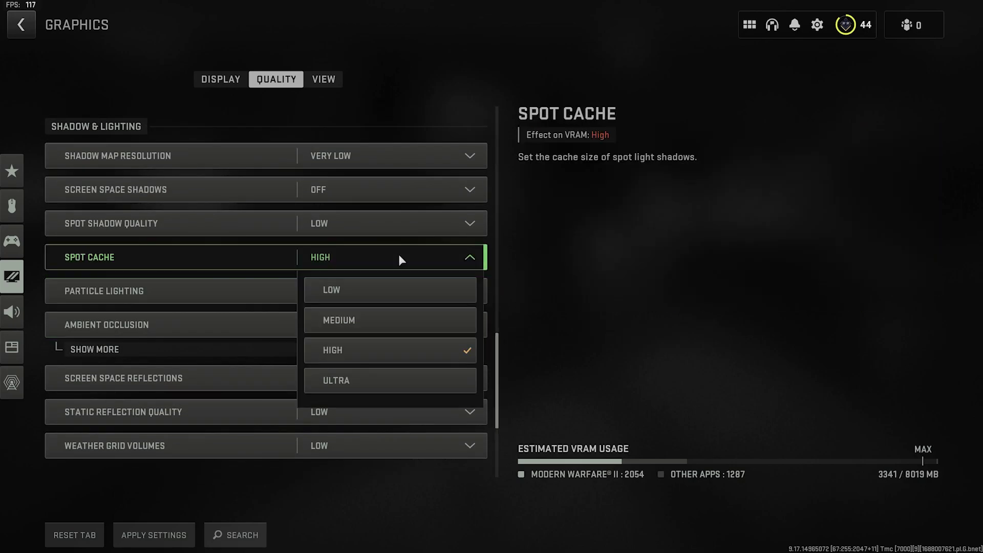
click(407, 292)
click(404, 442)
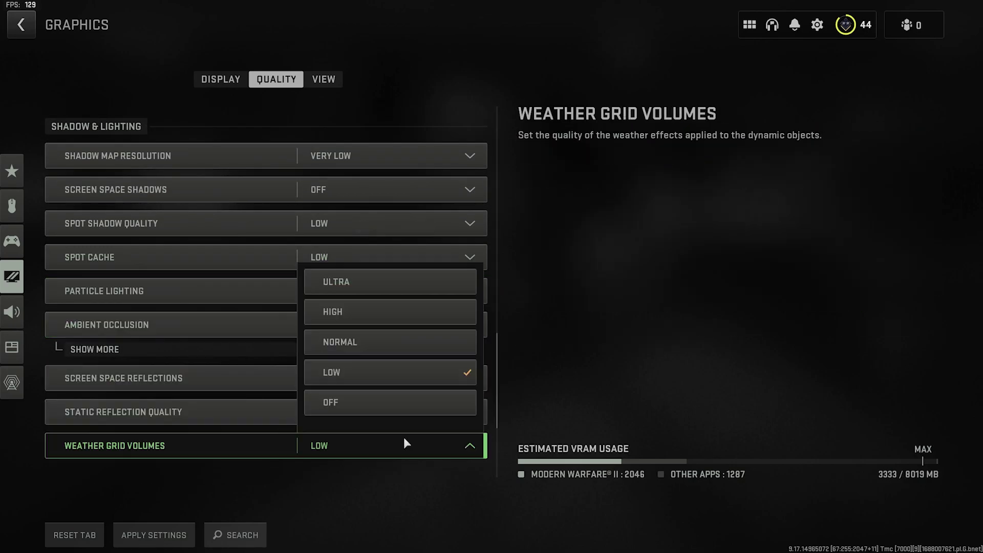
click(413, 405)
drag(493, 429, 499, 478)
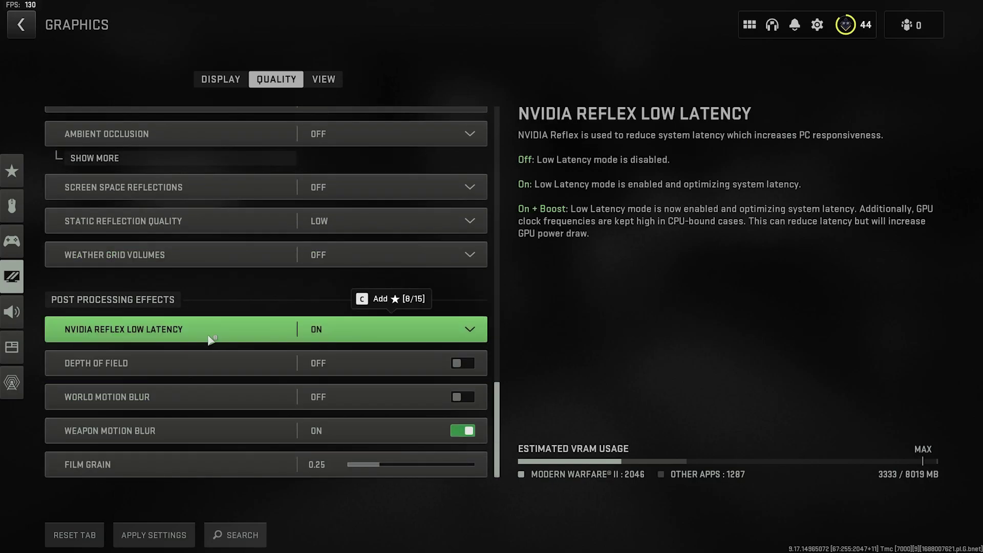
Set NVIDIA Reflex to On + Boost, Weapon Motion Blur Off, Film Grain 0.00, and apply
click(357, 333)
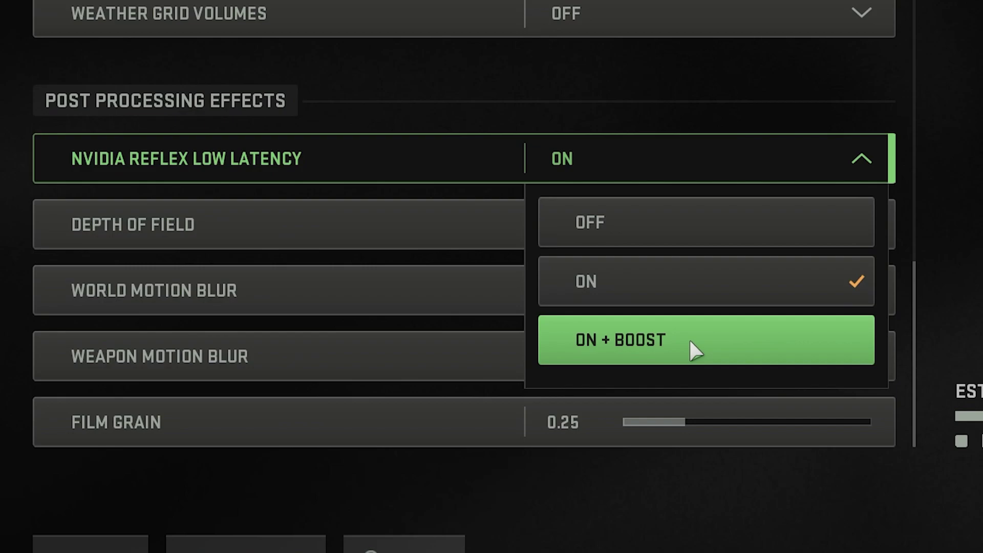
click(692, 342)
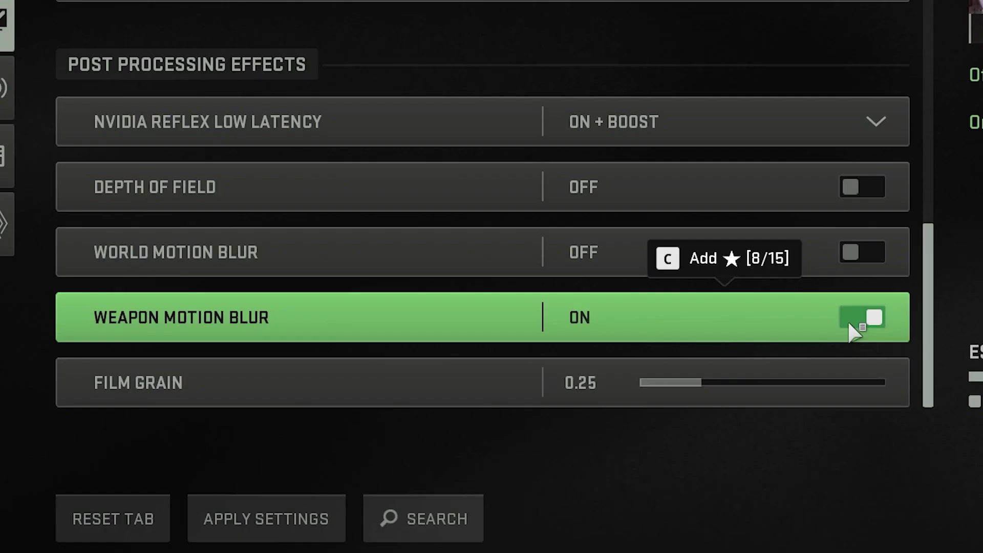
click(457, 434)
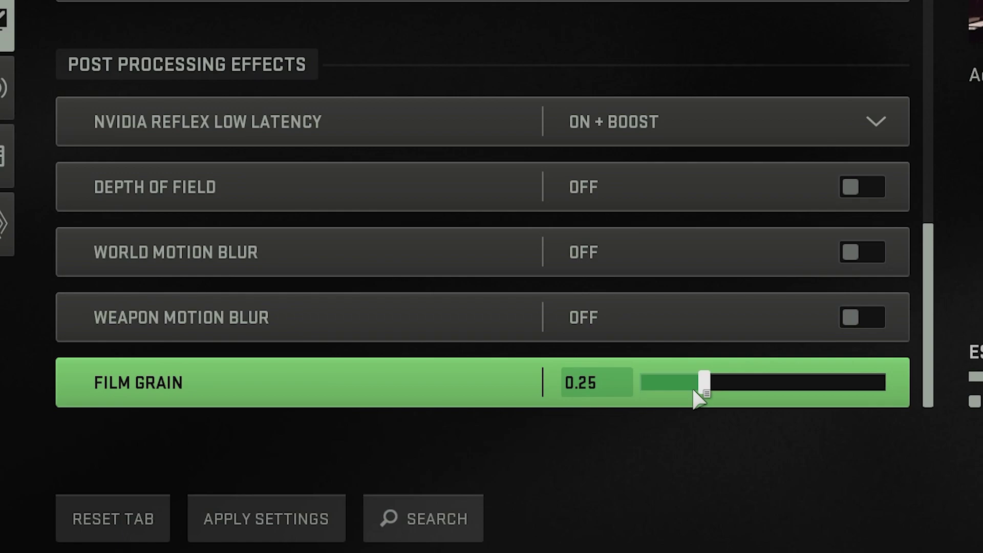
drag(703, 392, 594, 396)
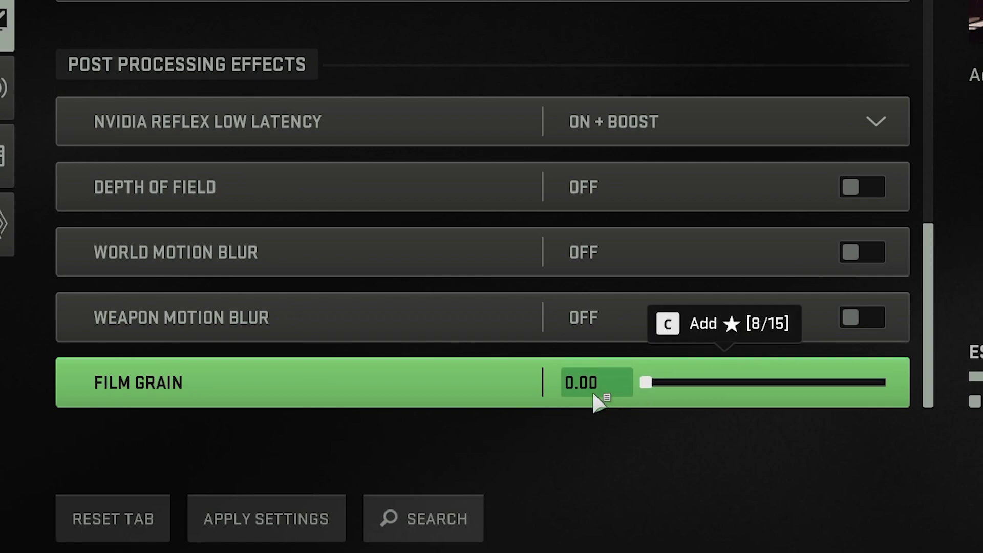
click(268, 522)
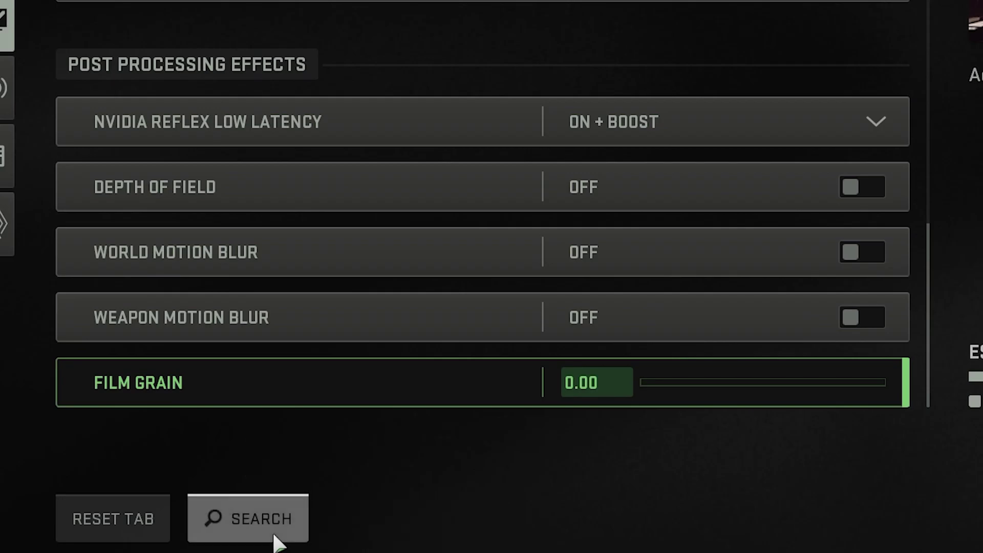